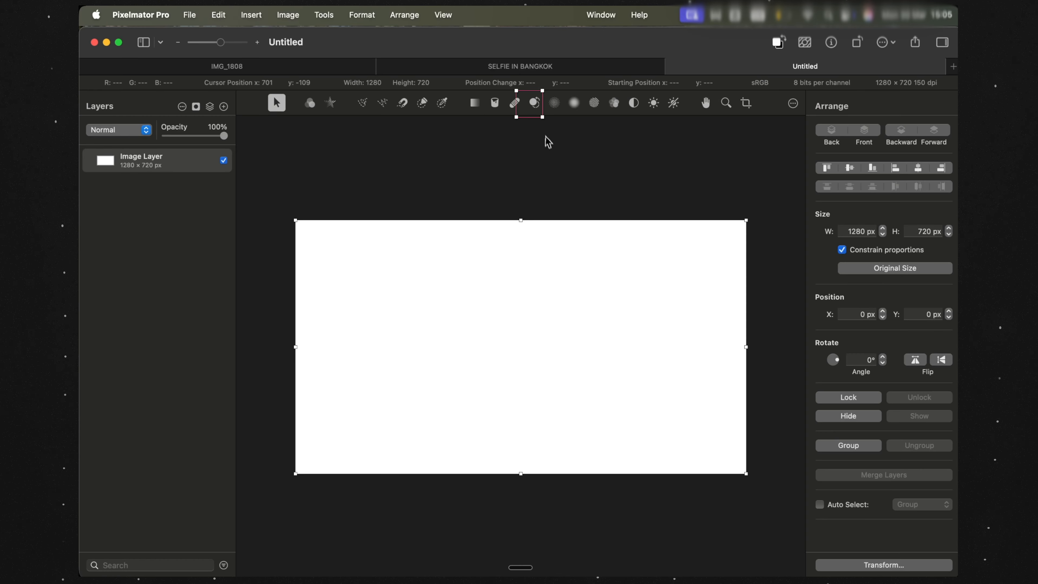
Switch to the SELFIE IN BANGKOK document and duplicate its image layer.
scroll(534, 247, "up", 3)
scroll(534, 247, "down", 2)
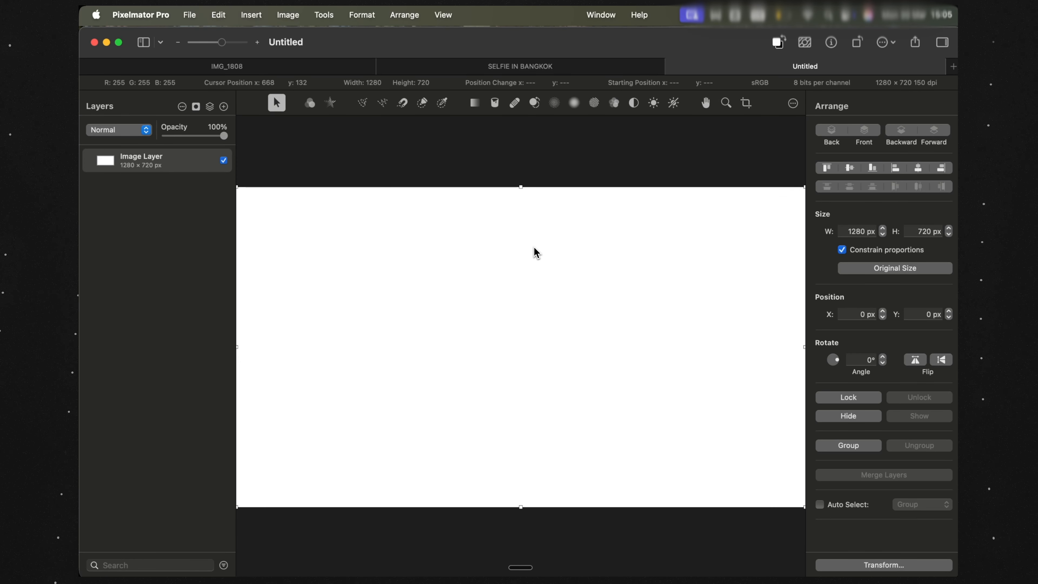
left_click(540, 70)
scroll(515, 306, "down", 2)
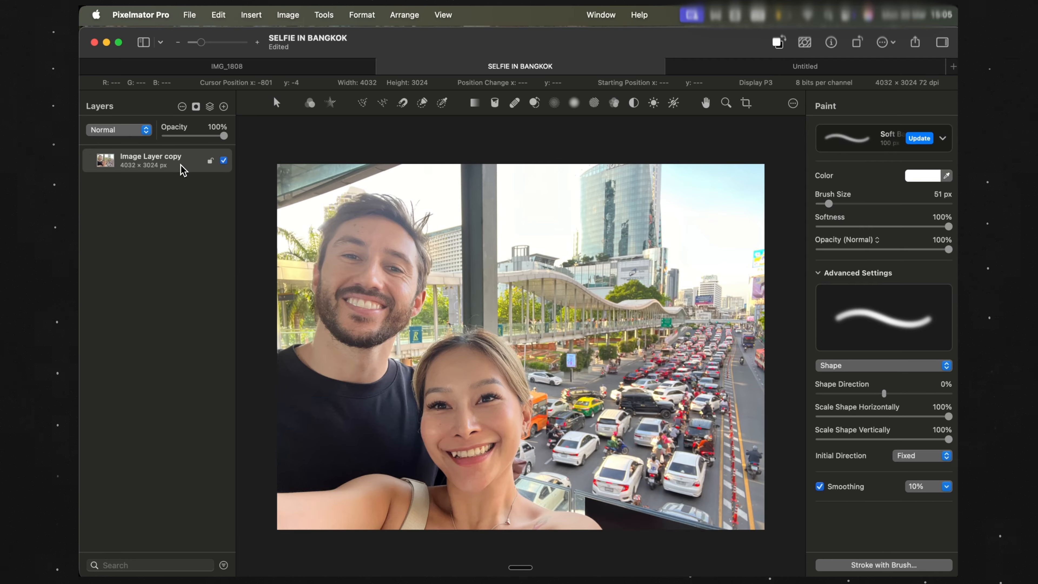
key("super+j")
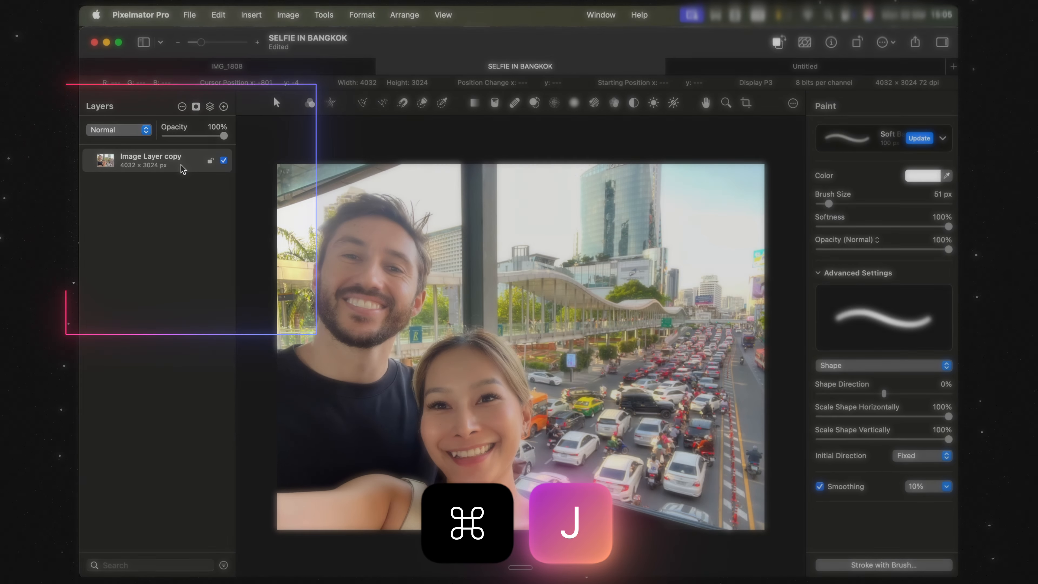
right_click(183, 170)
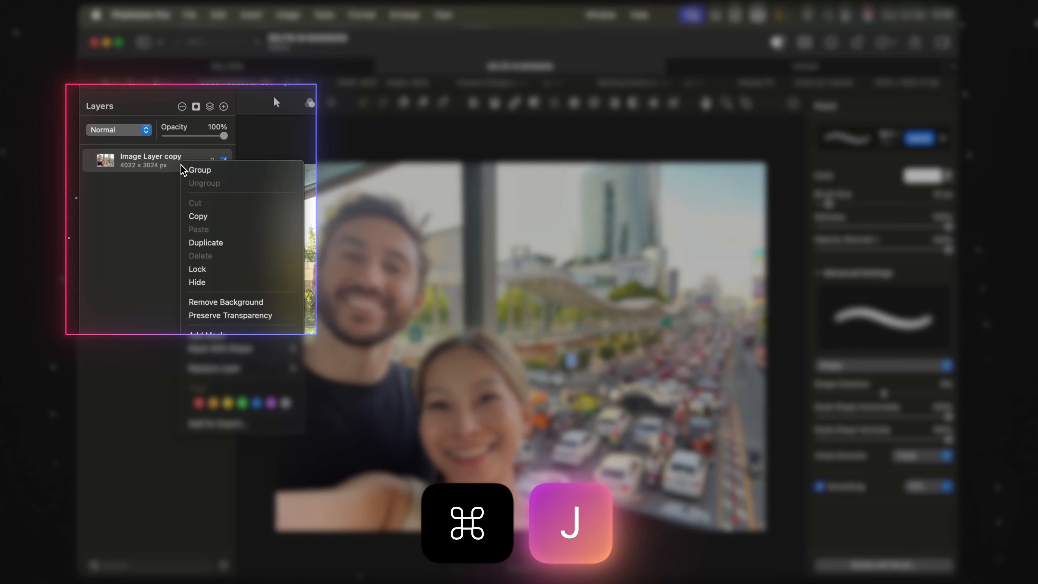
left_click(206, 243)
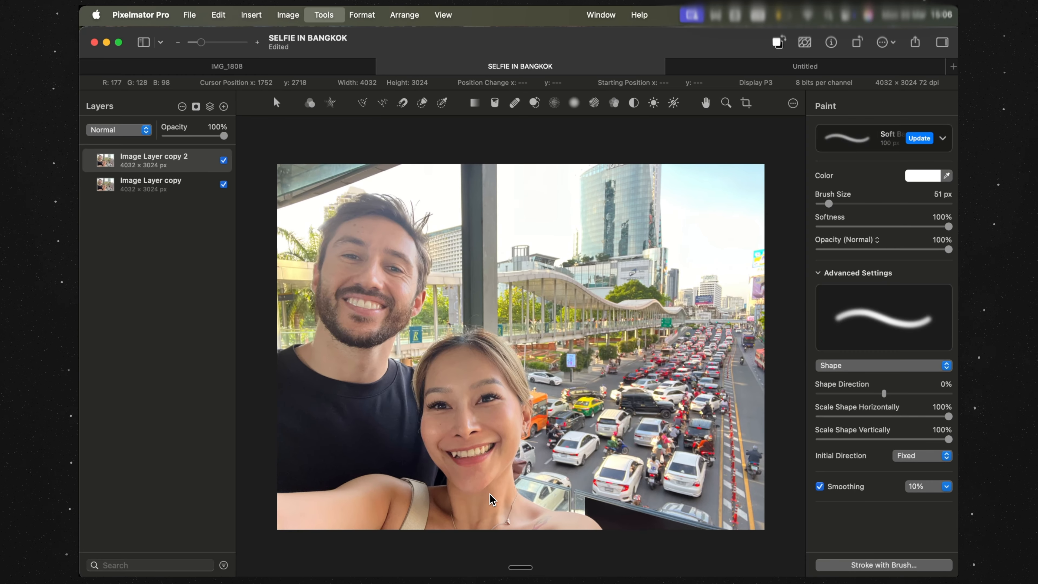
Remove the red mark between the woman's teeth on the duplicated layer using the Repair tool with a 6% brush size.
key("z")
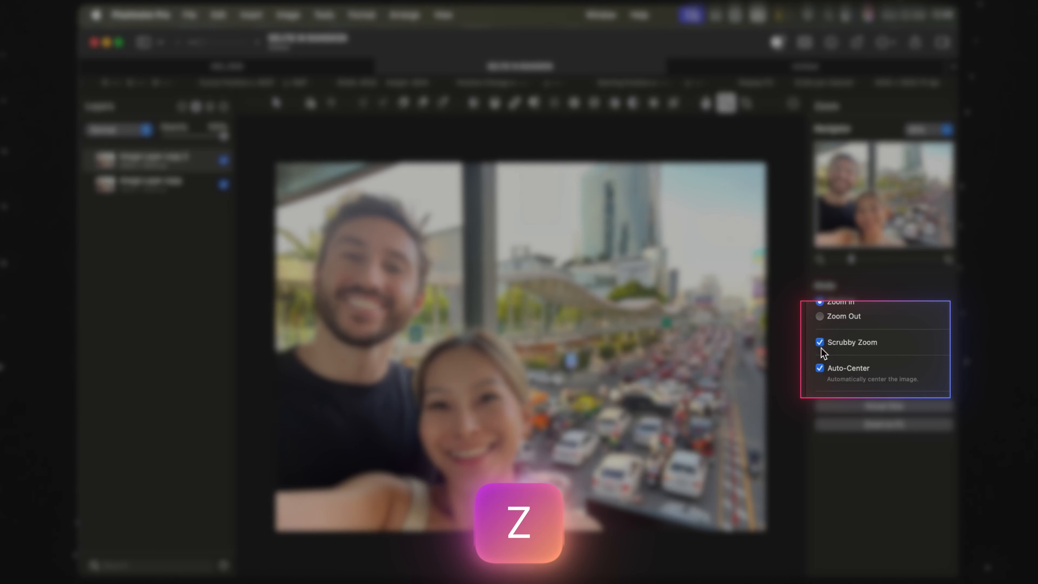
left_click(819, 342)
left_click(819, 342)
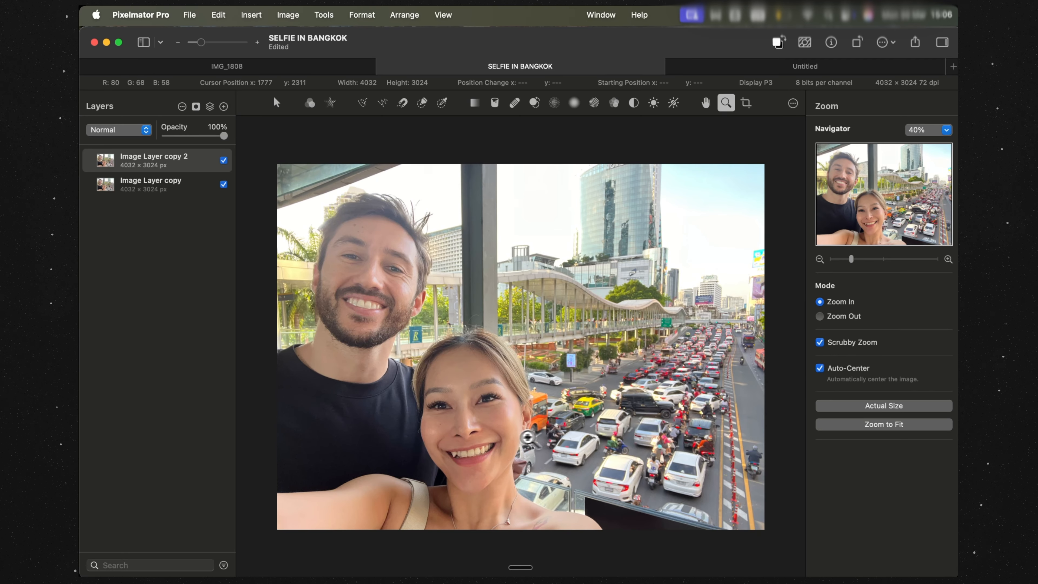
left_click_drag(469, 452, 663, 301)
key("r")
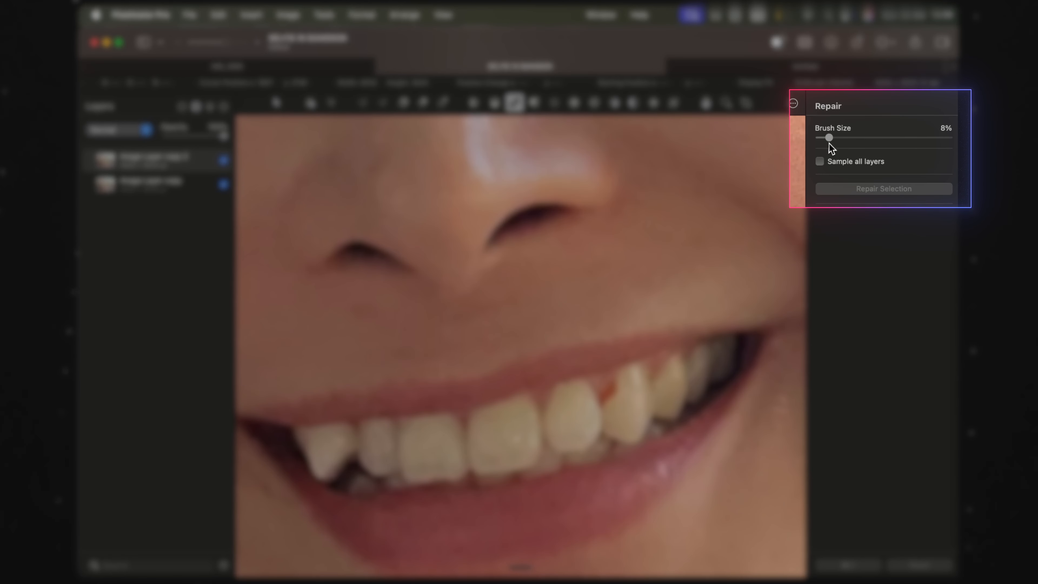
mouse_move(829, 138)
left_mouse_down()
mouse_move(897, 138)
mouse_move(825, 137)
left_mouse_up()
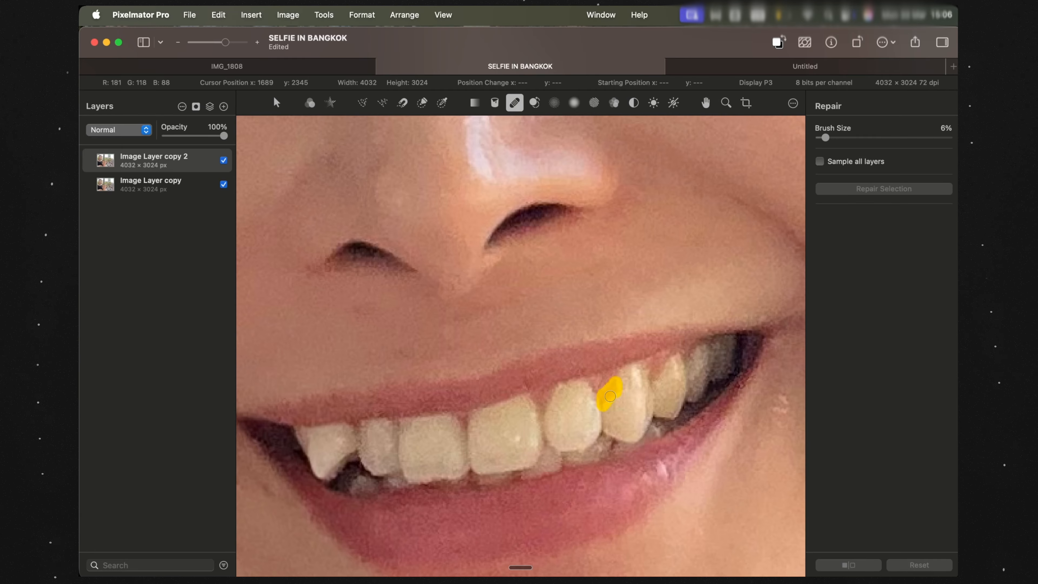
left_click_drag(609, 396, 610, 395)
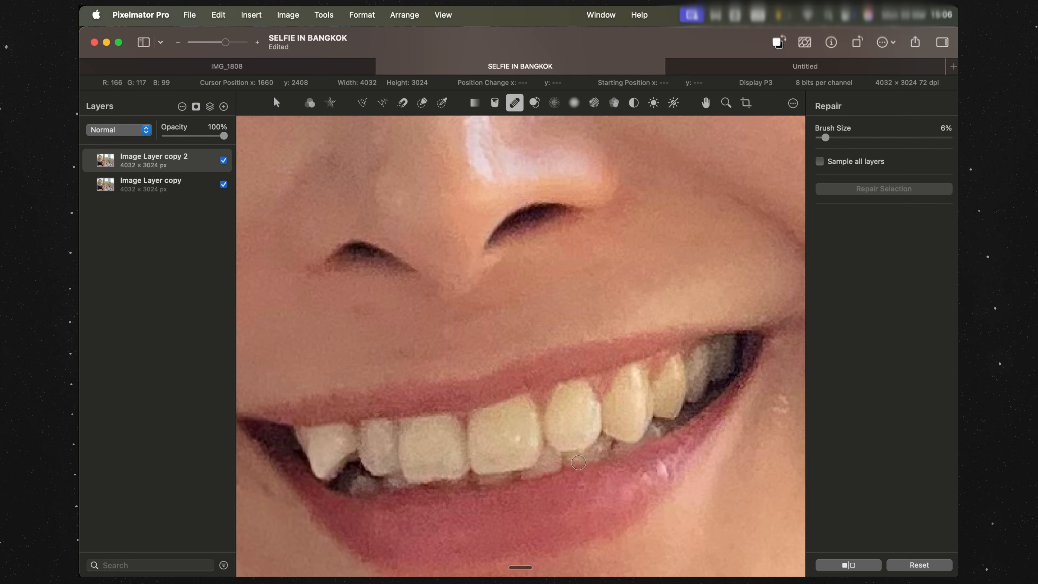
scroll(578, 462, "down", 2)
key("z")
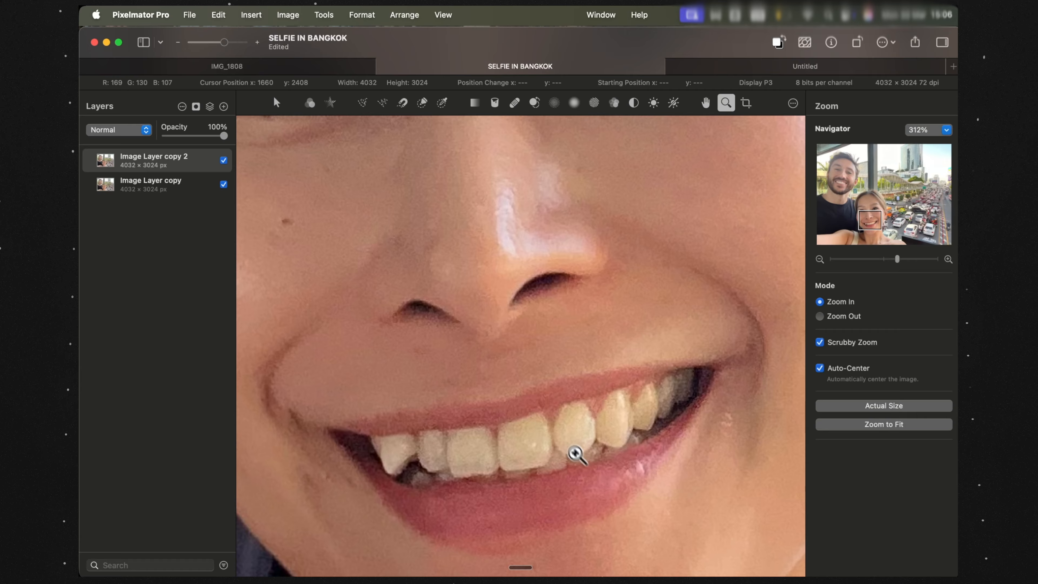
left_click_drag(552, 419, 498, 494)
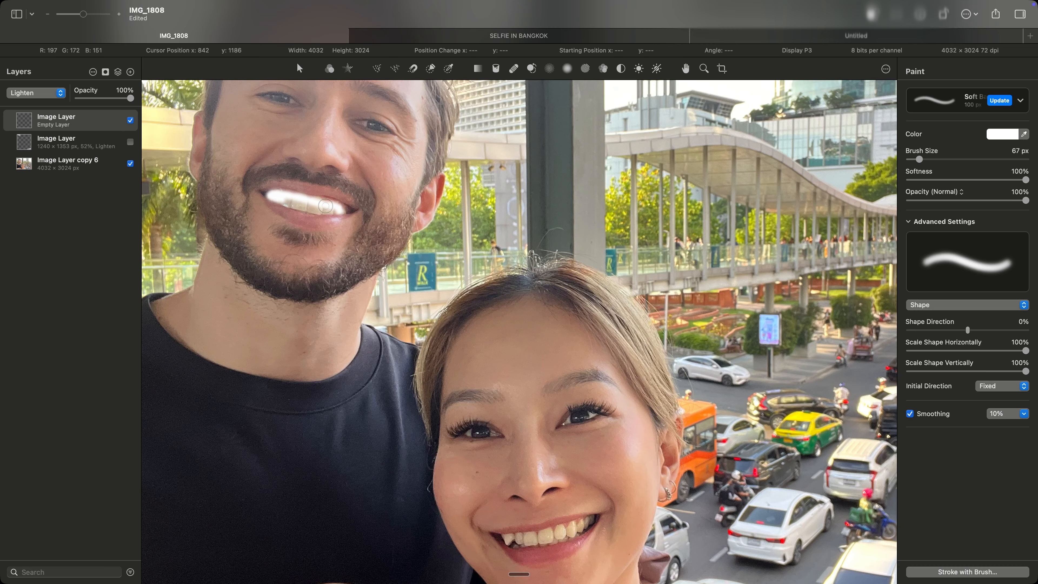
In the IMG_1808 document, paint the man's teeth white on the empty Lighten layer and lower that layer's opacity.
left_click_drag(311, 207, 295, 203)
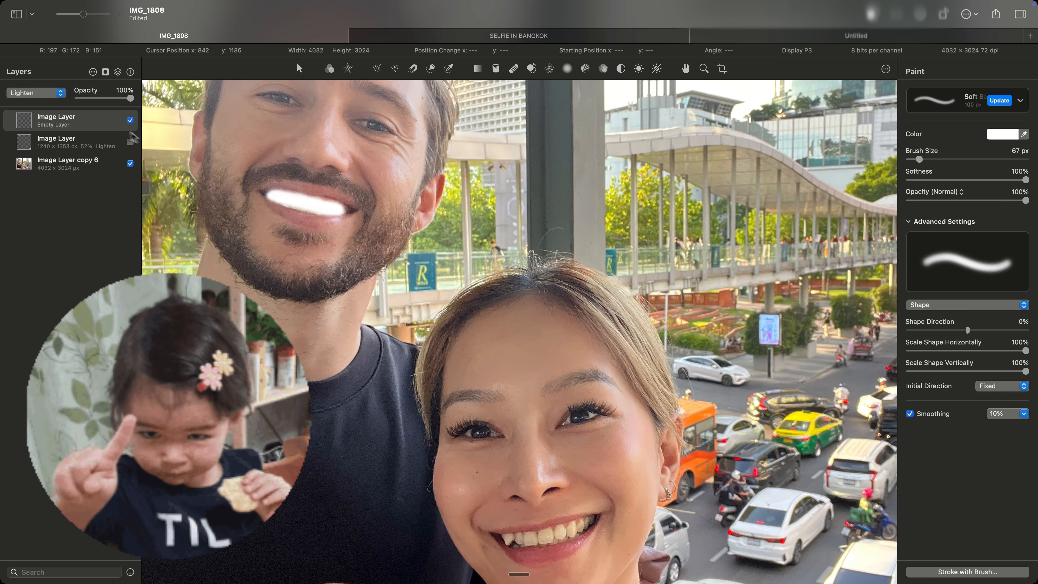
mouse_move(130, 98)
left_mouse_down()
mouse_move(106, 99)
mouse_move(116, 103)
left_mouse_up()
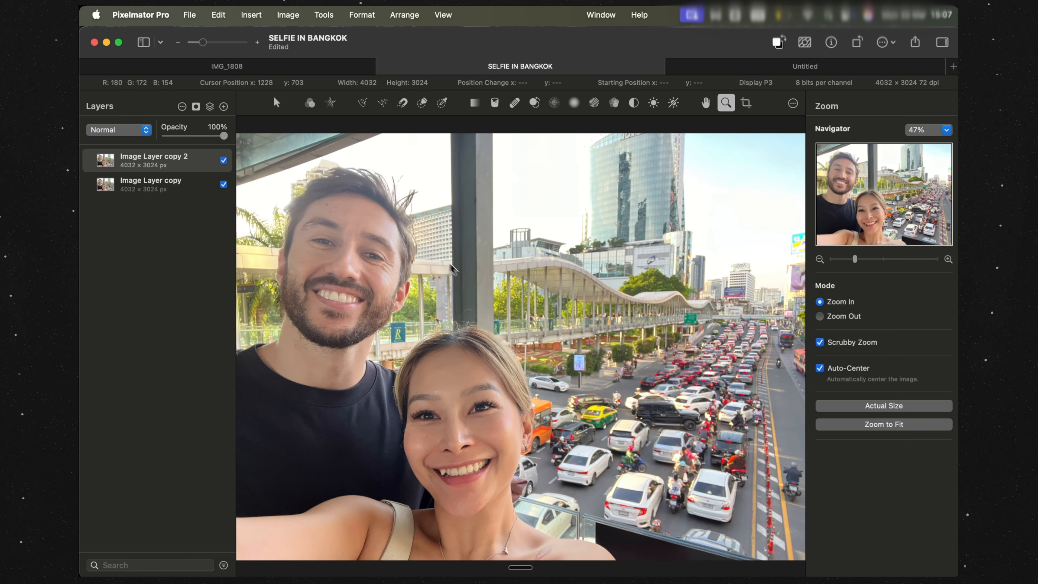
In the SELFIE IN BANGKOK document, insert a Color Adjustments layer above the duplicated photo layer.
key("v")
left_click(257, 18)
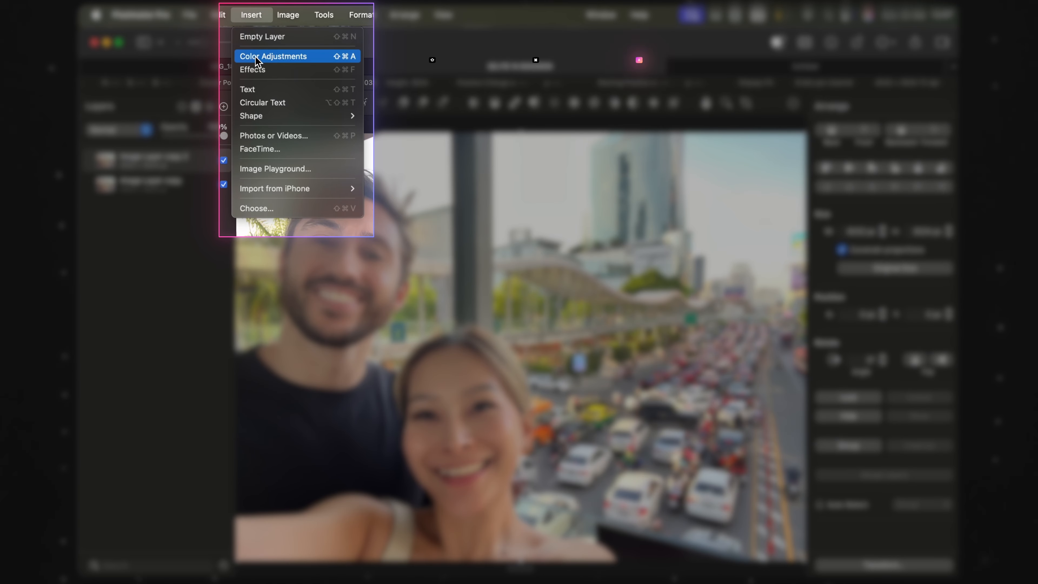
left_click(344, 59)
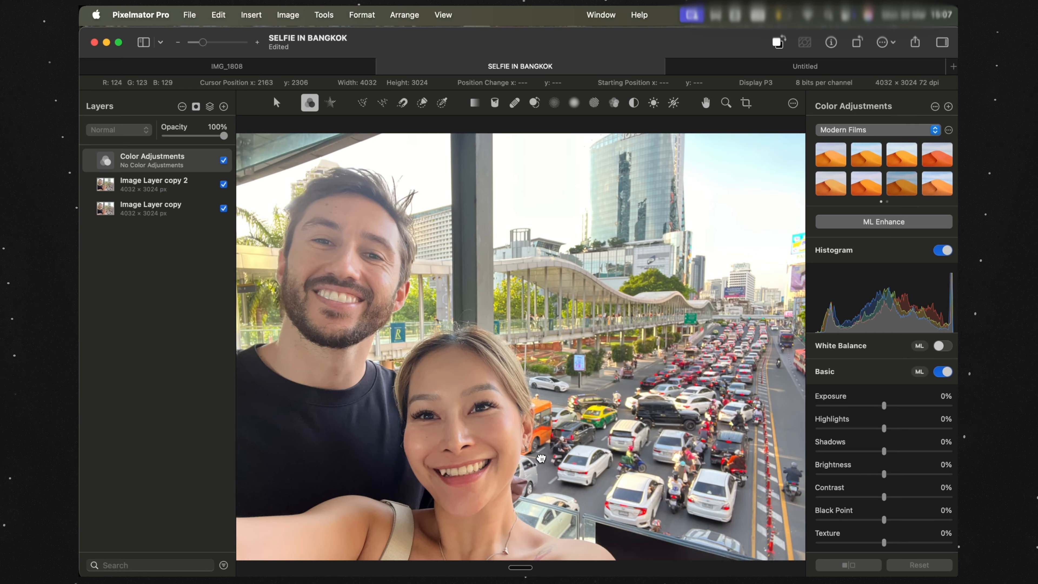
Set the Basic adjustments to Highlights 25%, Brightness 15% and Contrast -10%.
scroll(881, 450, "down", 5)
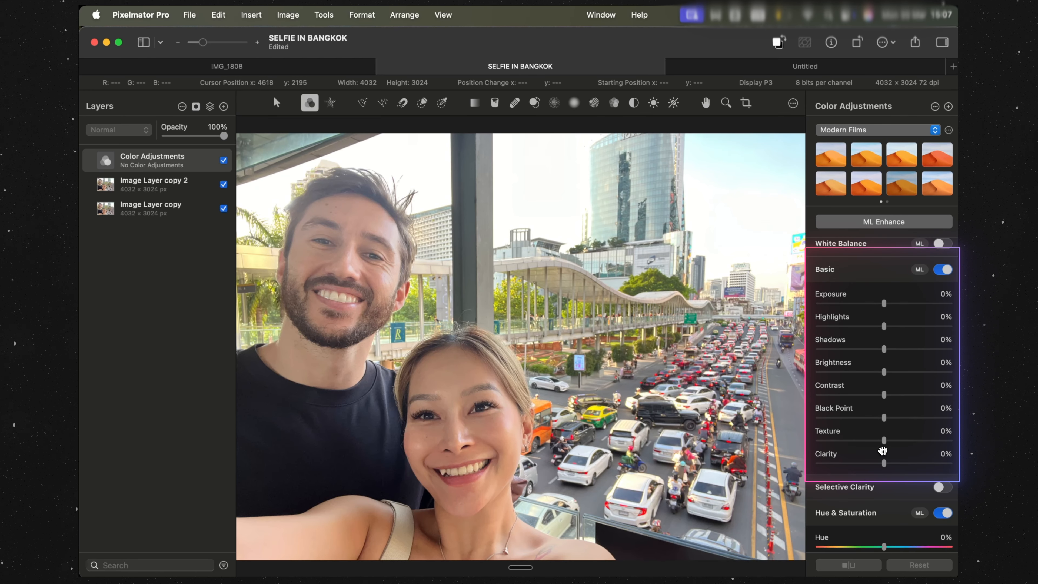
left_click(946, 316)
type("25")
key("Return")
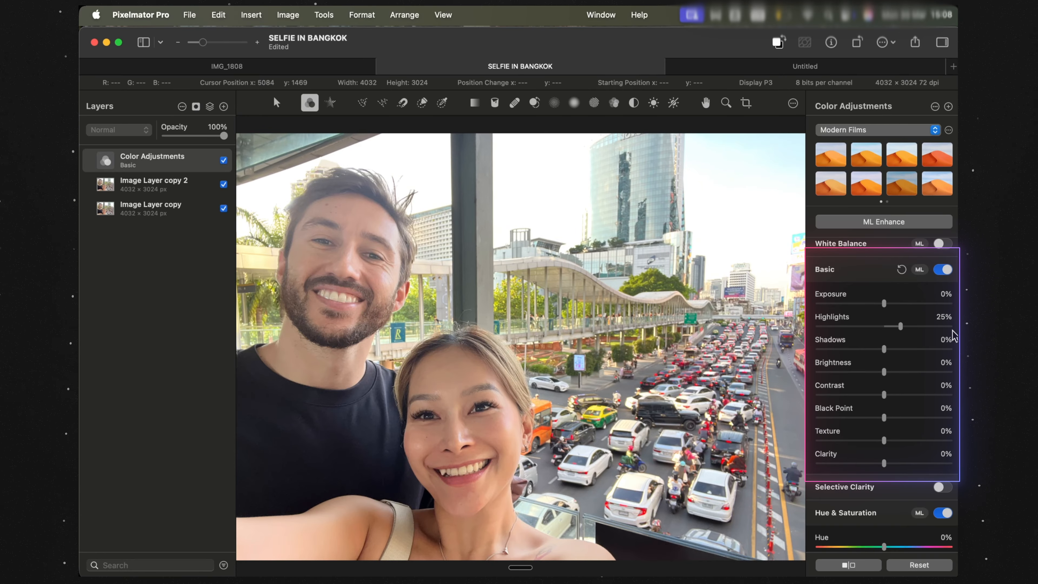
left_click(945, 362)
type("15")
key("Return")
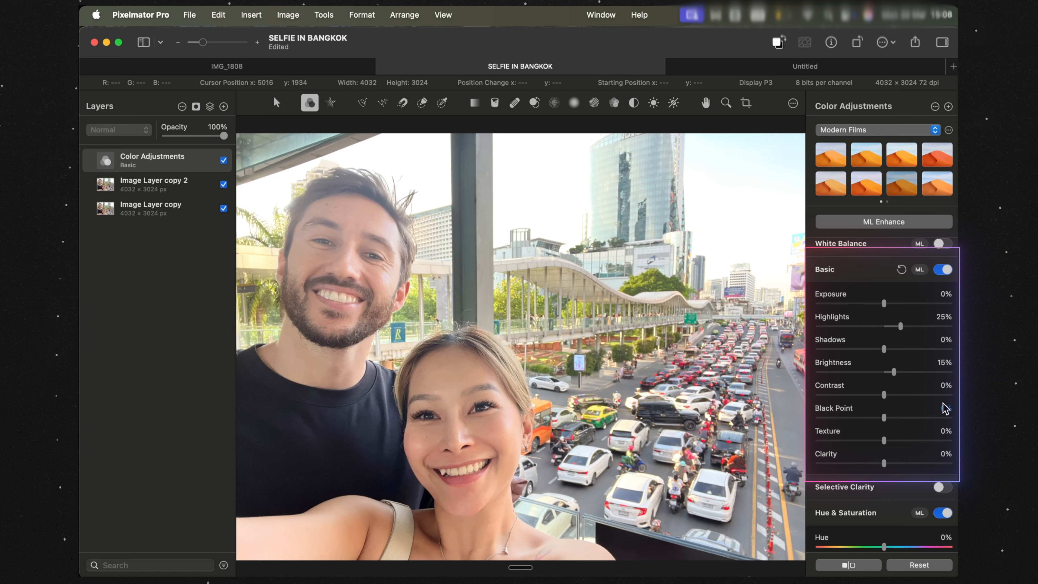
left_click(945, 386)
scroll(461, 490, "up", 5)
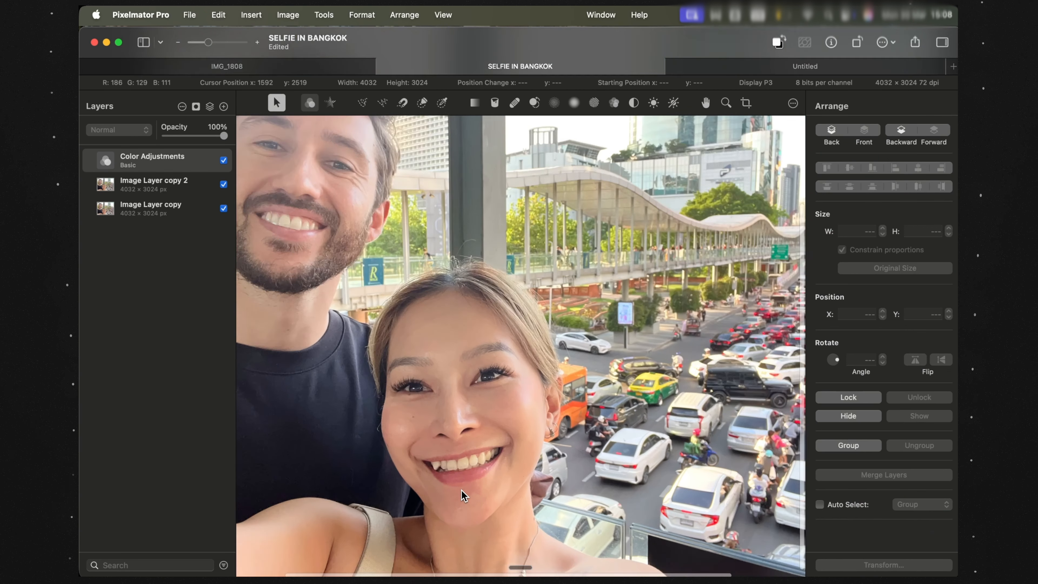
scroll(461, 490, "down", 3)
scroll(461, 490, "down", 3)
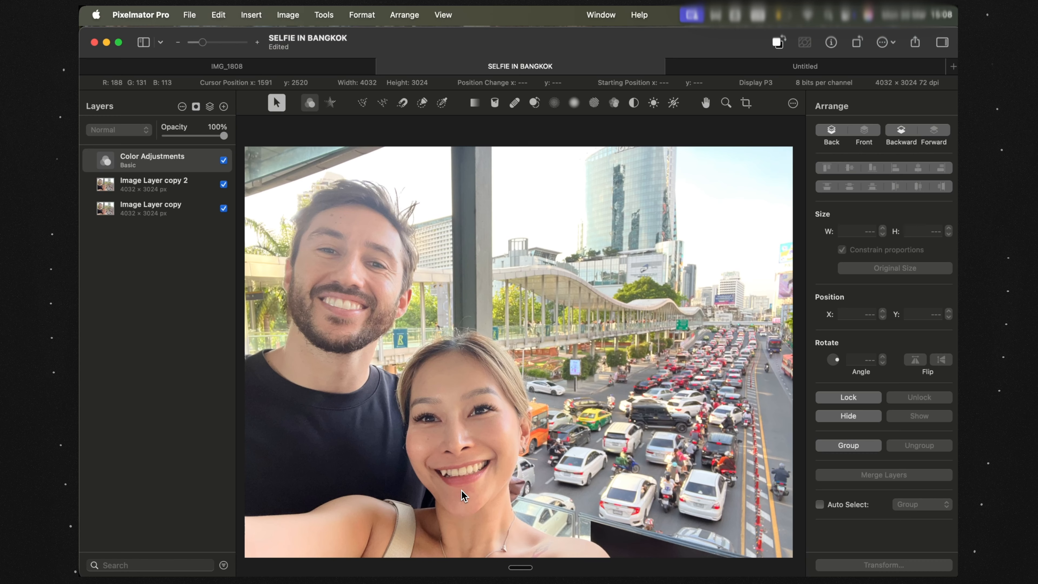
Strongly reduce the saturation of the yellow range in the adjustment layer's Selective Color settings.
double_click(106, 160)
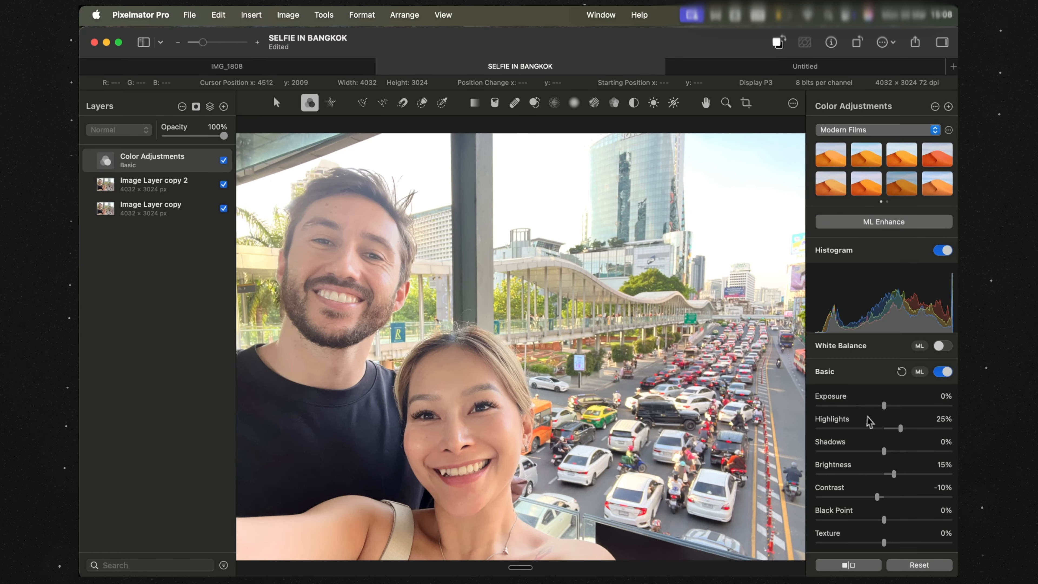
scroll(870, 421, "down", 15)
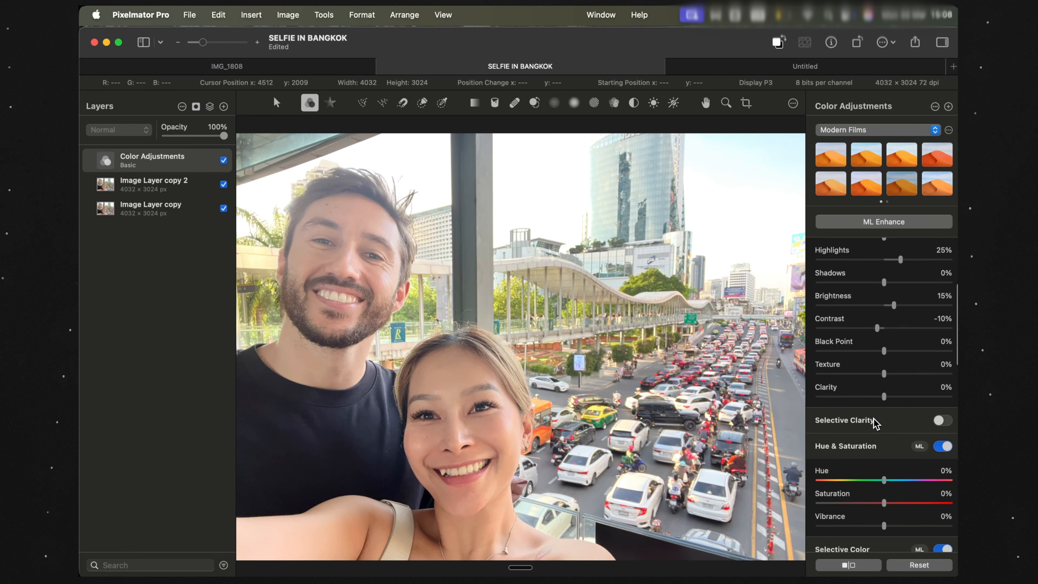
scroll(874, 423, "down", 5)
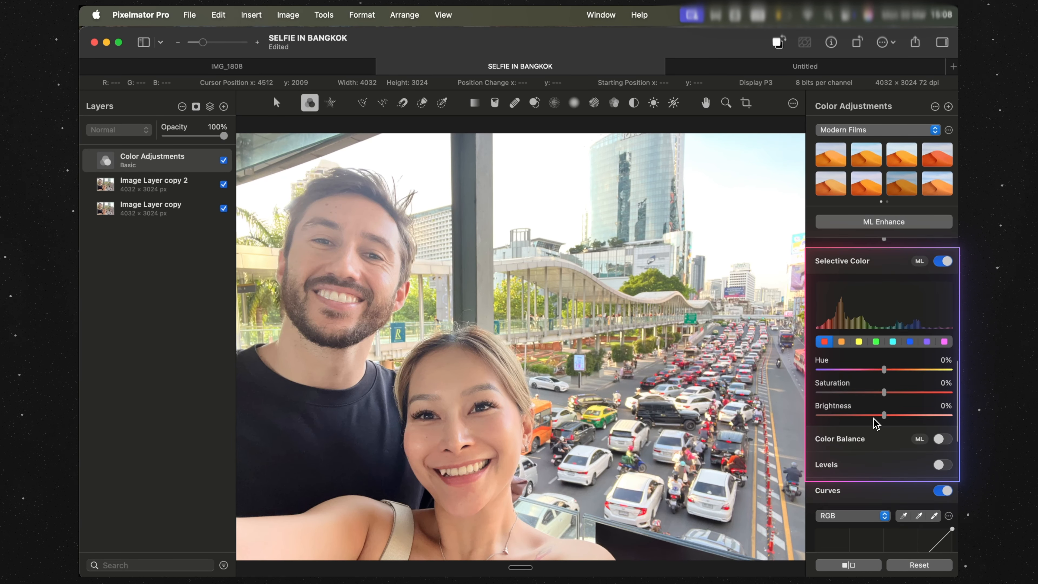
left_click(859, 340)
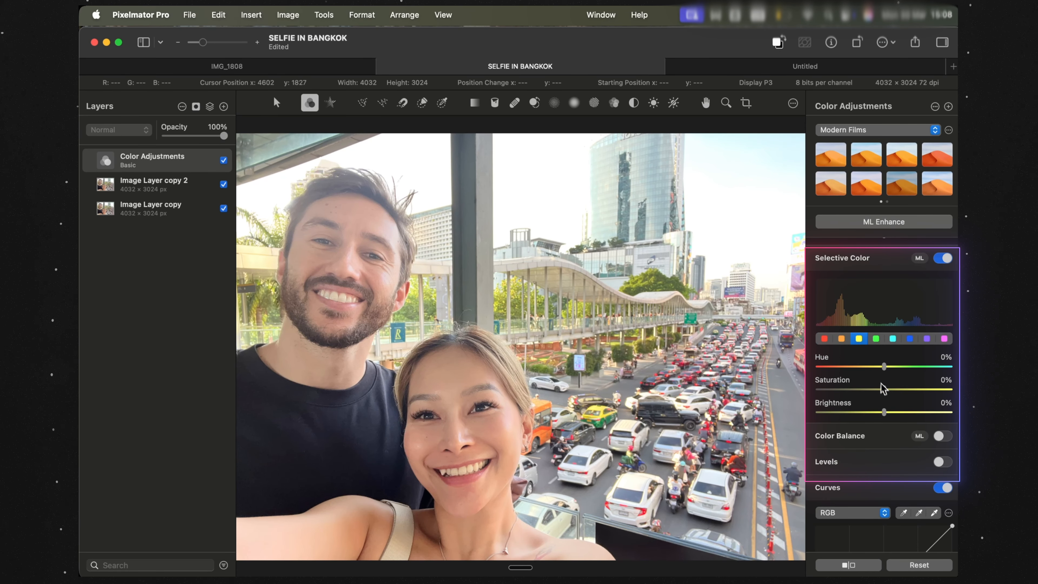
left_click_drag(878, 392, 825, 397)
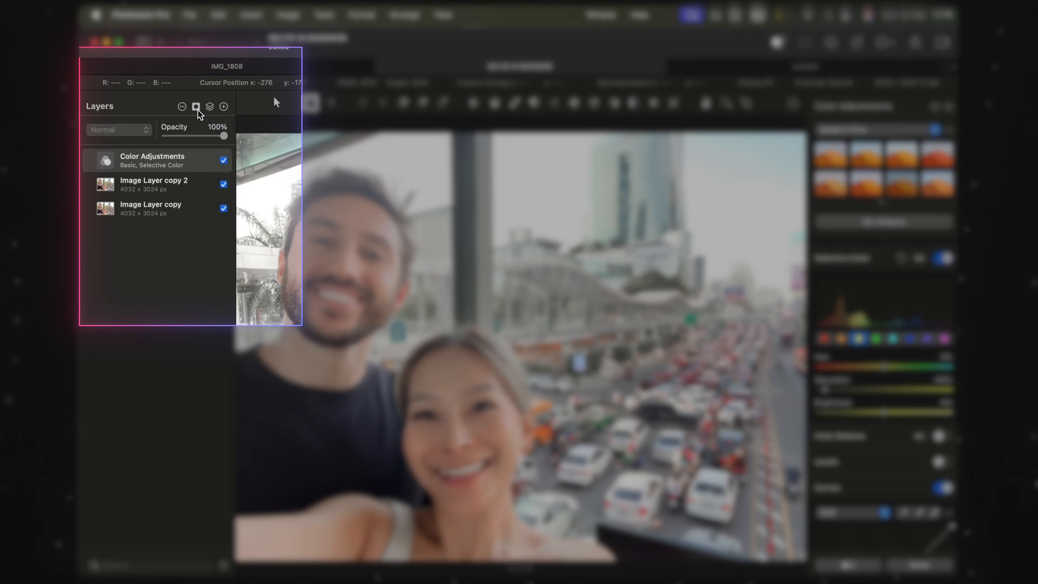
Add a mask to the Color Adjustments layer and invert it to hide the whole adjustment.
left_click(197, 109)
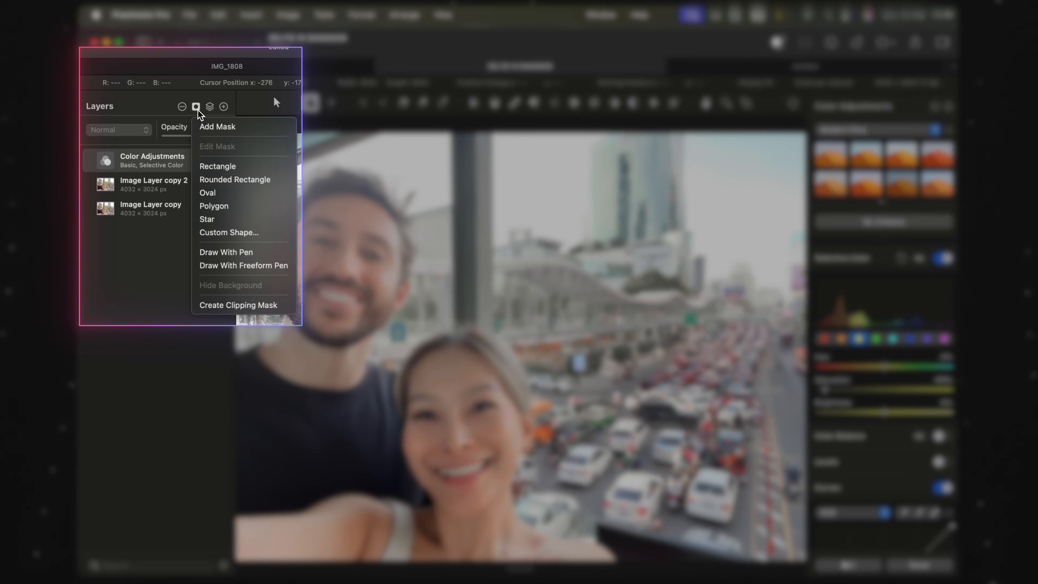
left_click(204, 128)
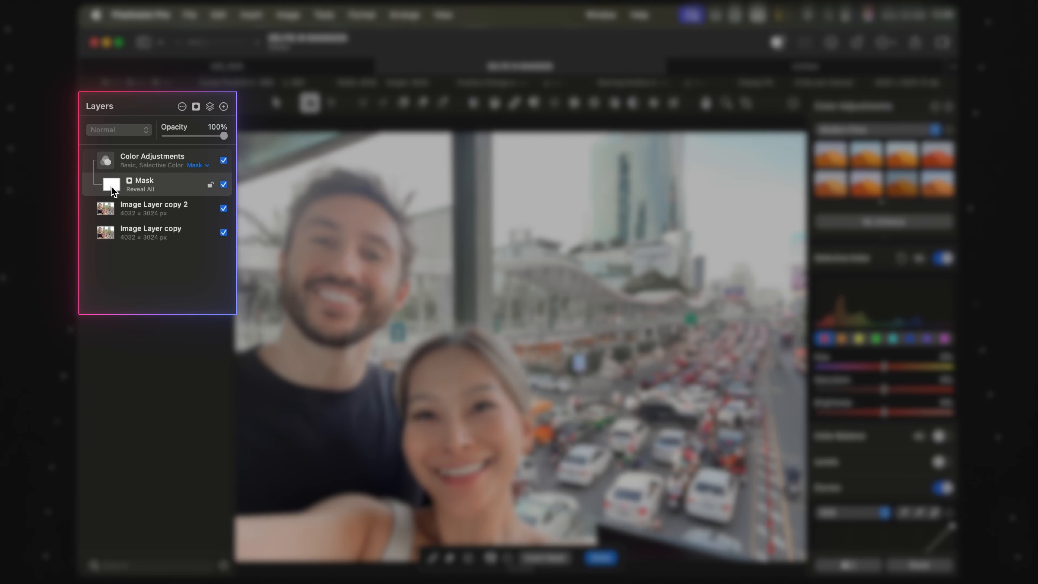
right_click(111, 186)
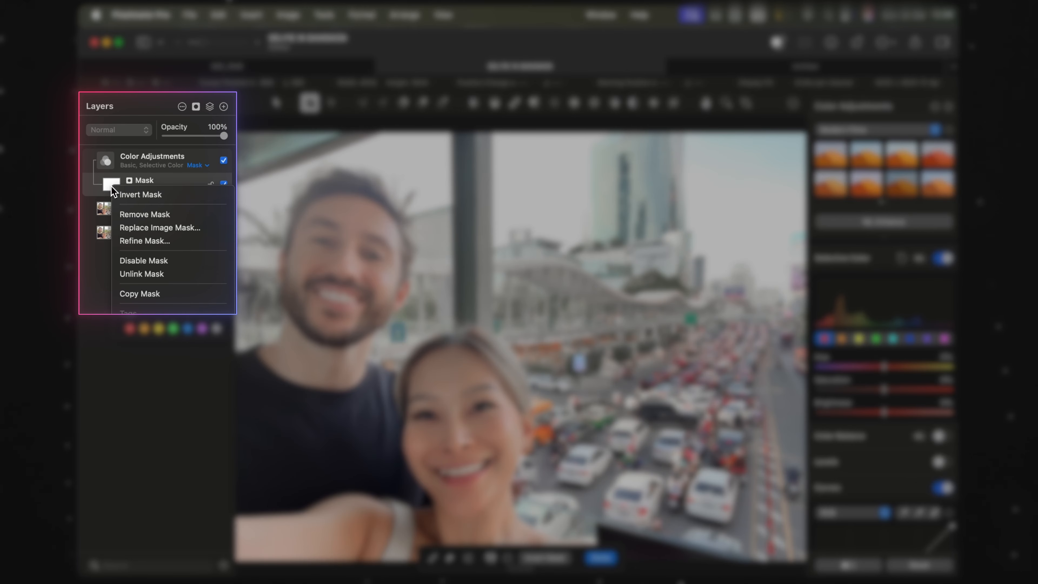
left_click(123, 195)
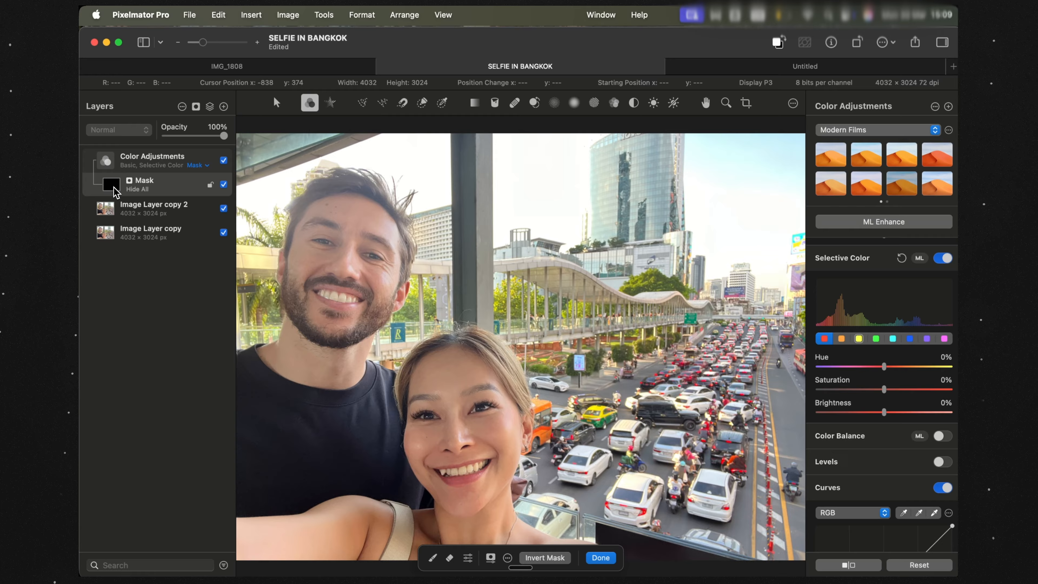
Paint over the woman's teeth on the mask with a white brush at 100% softness and opacity to reveal the whitening adjustment.
key("b")
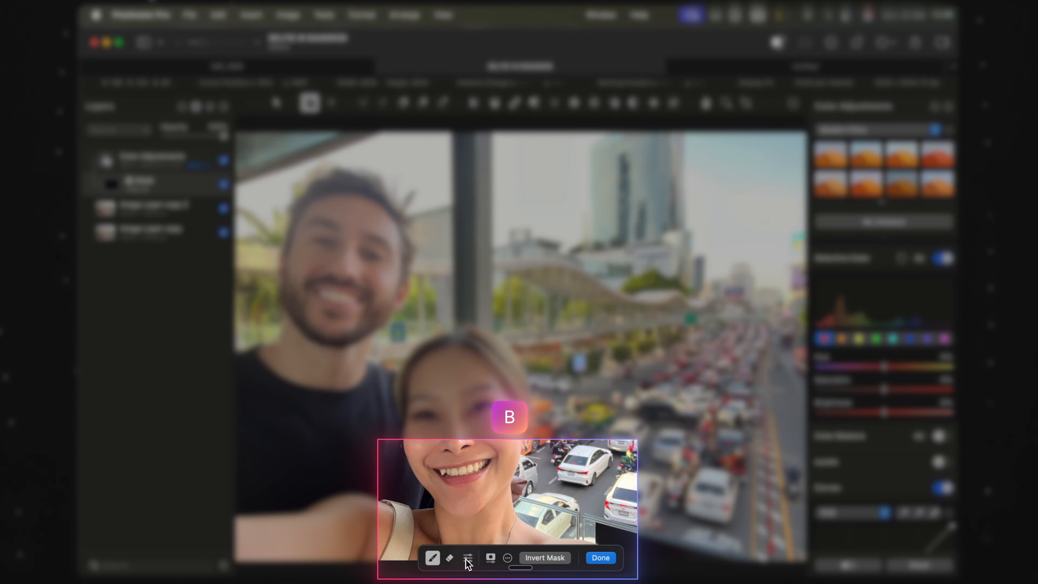
left_click(465, 559)
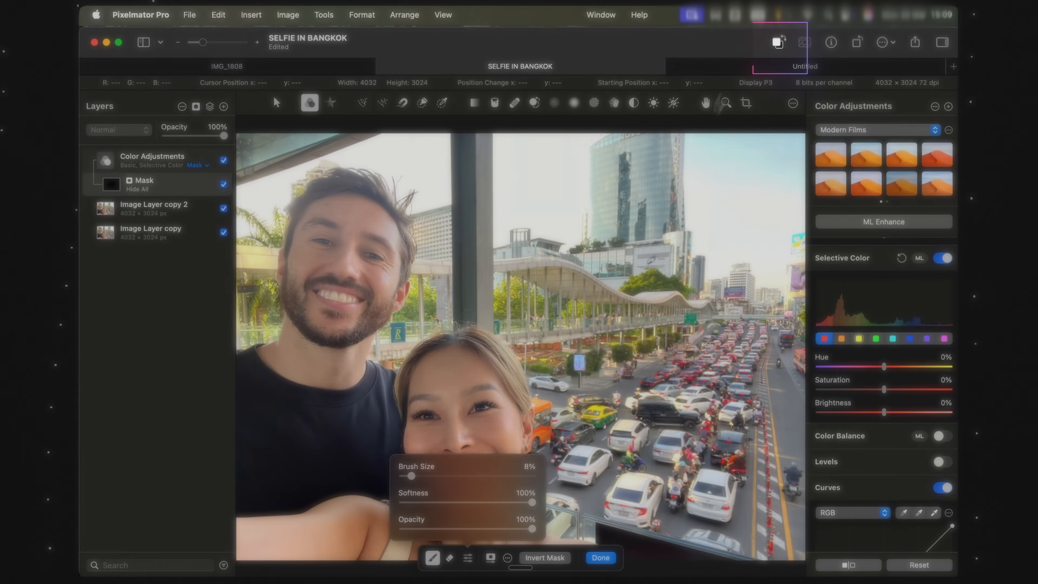
left_click(747, 35)
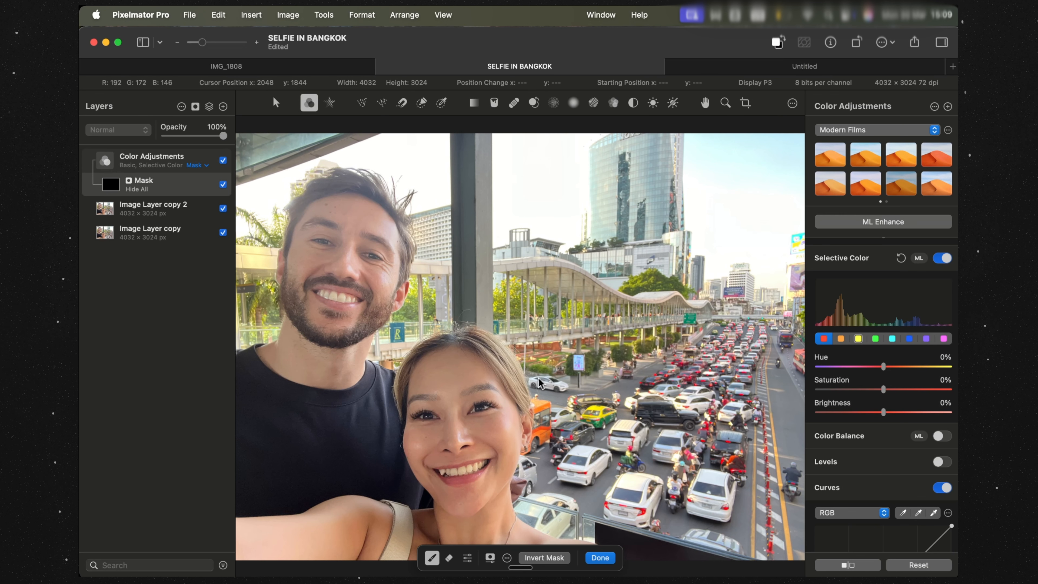
left_click(467, 558)
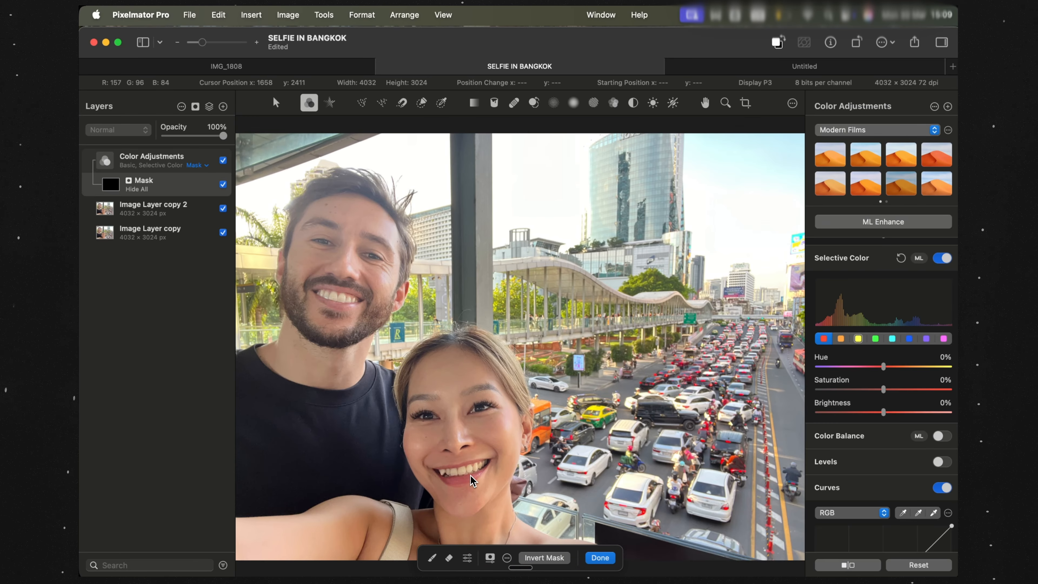
scroll(470, 475, "up", 6)
key("b")
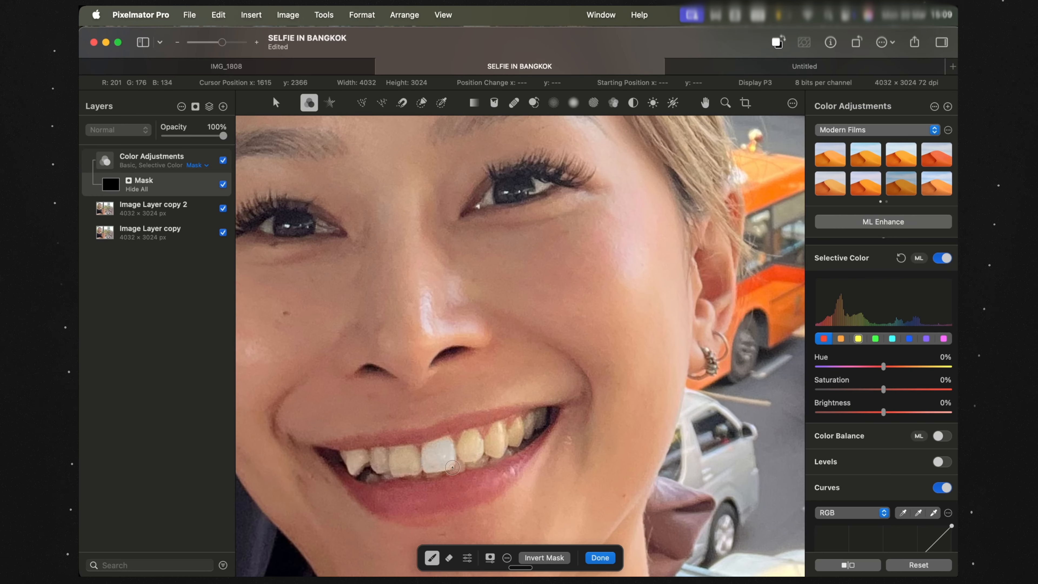
mouse_move(452, 466)
left_mouse_down()
mouse_move(464, 441)
mouse_move(477, 439)
mouse_move(477, 456)
mouse_move(471, 435)
mouse_move(475, 448)
mouse_move(500, 428)
mouse_move(501, 451)
mouse_move(492, 440)
mouse_move(484, 450)
mouse_move(509, 445)
mouse_move(540, 420)
left_mouse_up()
mouse_move(449, 460)
left_mouse_down()
mouse_move(391, 471)
mouse_move(410, 450)
left_mouse_up()
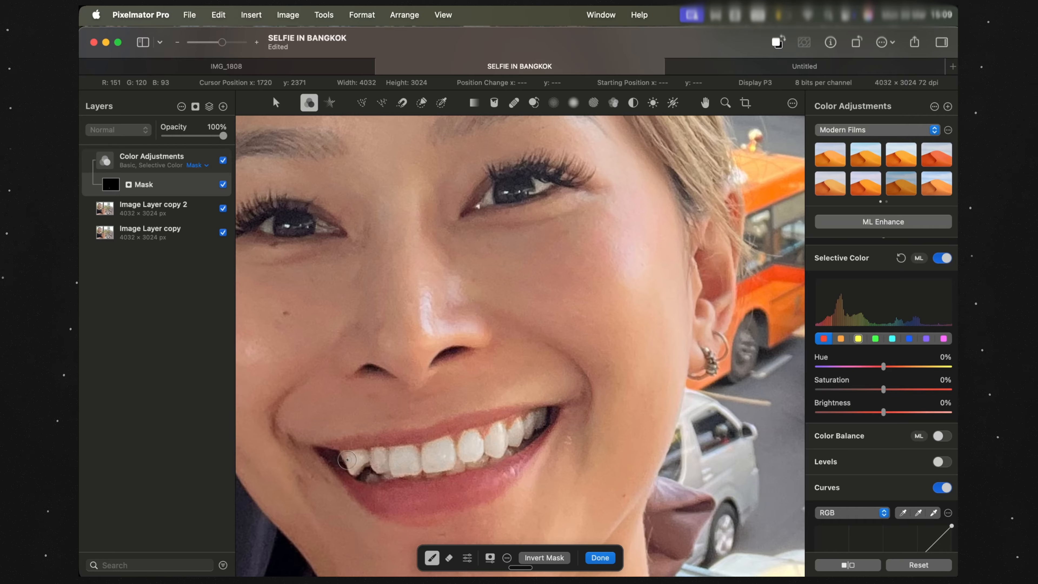
Paint over the man's teeth on the same mask to reveal the whitening adjustment there.
scroll(365, 456, "down", 5)
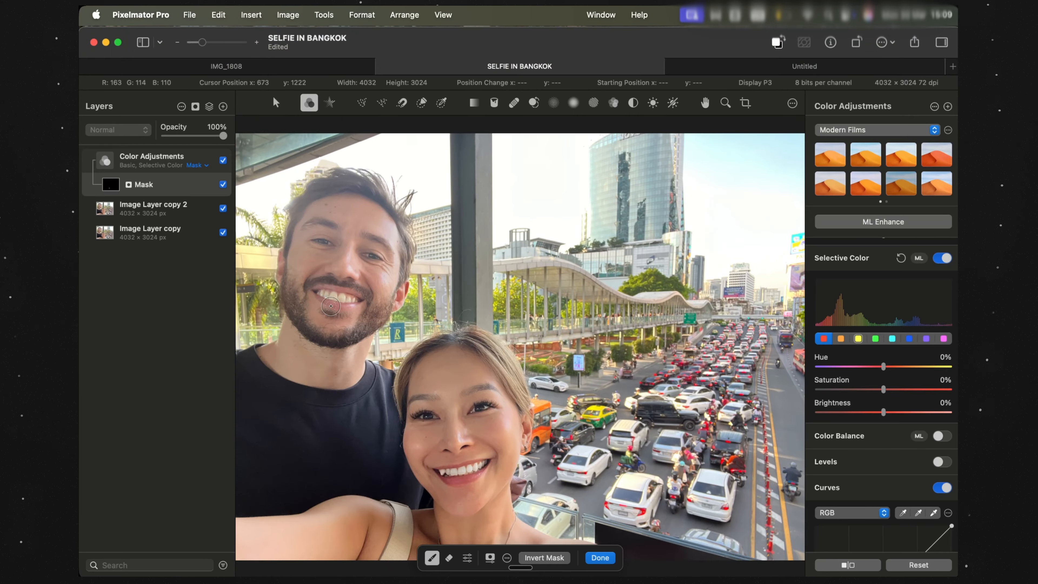
scroll(330, 306, "up", 3)
scroll(331, 306, "up", 4)
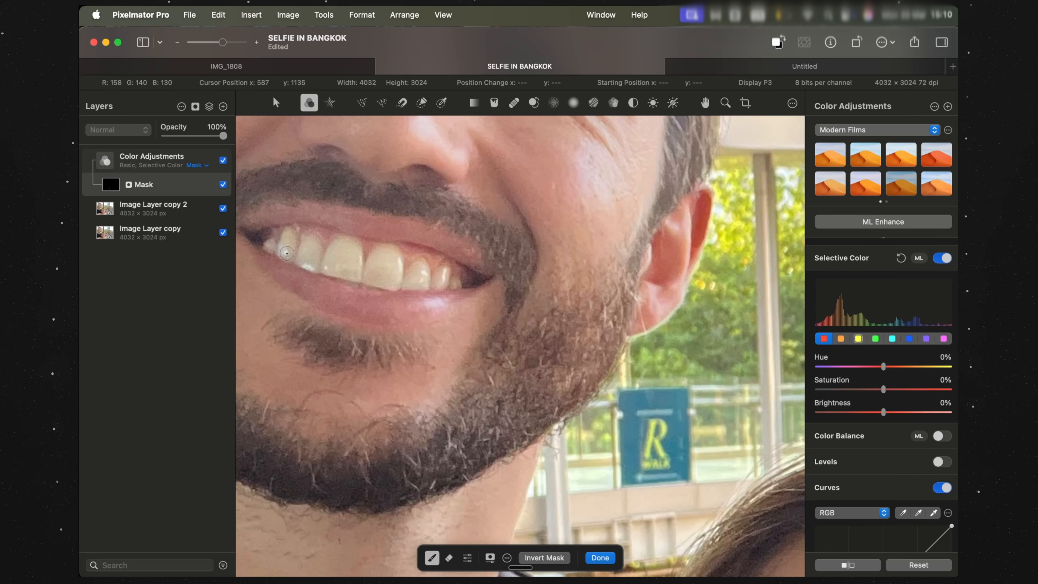
mouse_move(293, 249)
left_mouse_down()
mouse_move(308, 266)
mouse_move(313, 240)
left_mouse_up()
mouse_move(317, 254)
left_mouse_down()
mouse_move(344, 270)
mouse_move(321, 268)
mouse_move(358, 273)
mouse_move(343, 243)
mouse_move(346, 258)
mouse_move(339, 254)
mouse_move(353, 268)
mouse_move(398, 253)
mouse_move(365, 257)
mouse_move(363, 273)
mouse_move(389, 281)
mouse_move(392, 260)
mouse_move(394, 282)
mouse_move(377, 270)
mouse_move(412, 283)
mouse_move(424, 265)
mouse_move(404, 281)
mouse_move(423, 270)
mouse_move(452, 287)
left_mouse_up()
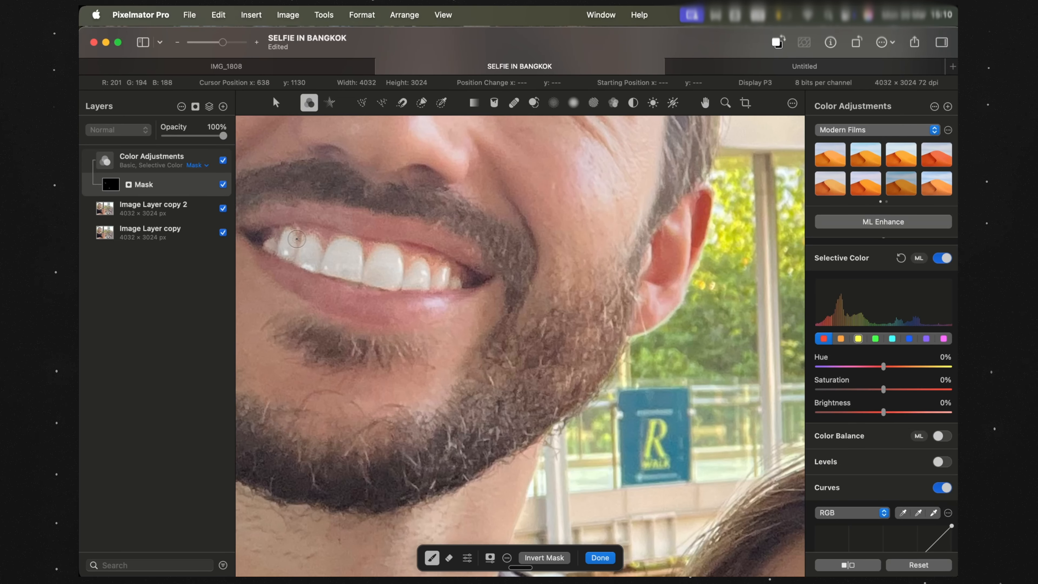
key("super+0")
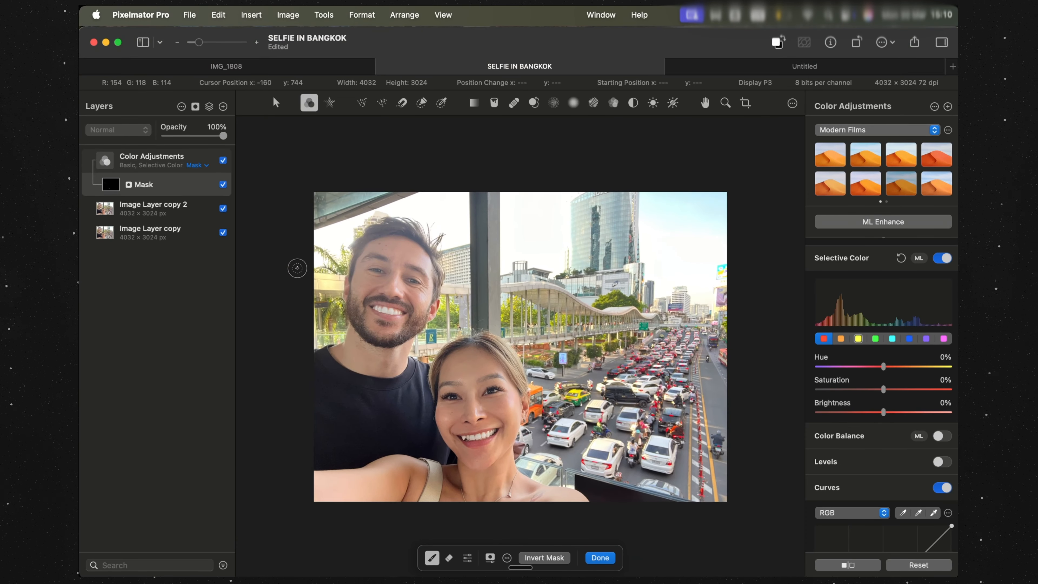